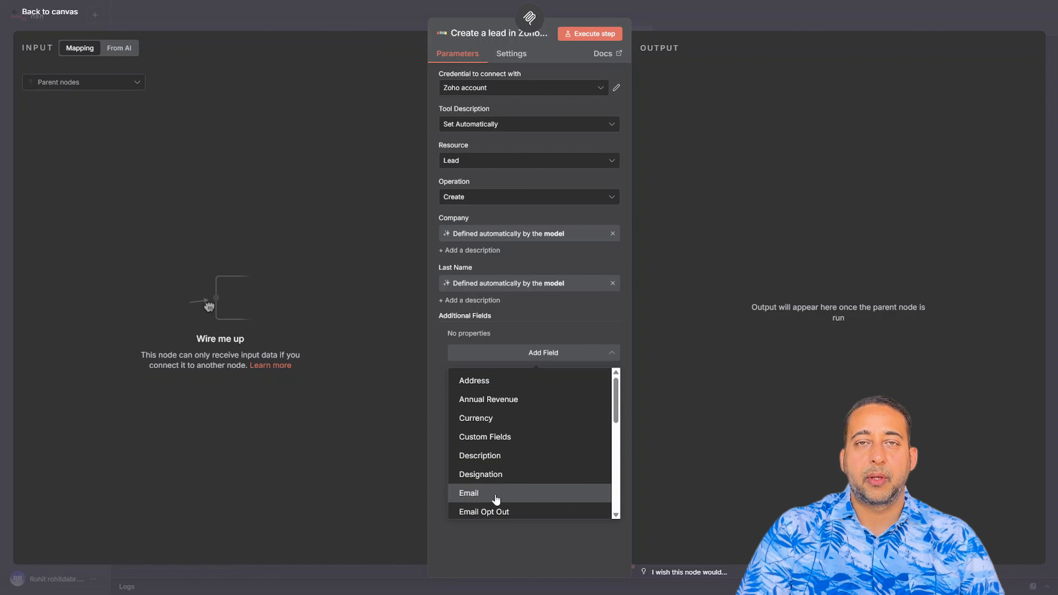
# Add Email and First Name to the lead's additional fields, both defined automatically by the model.
pyautogui.click(496, 499)
pyautogui.click(612, 351)
pyautogui.click(529, 386)
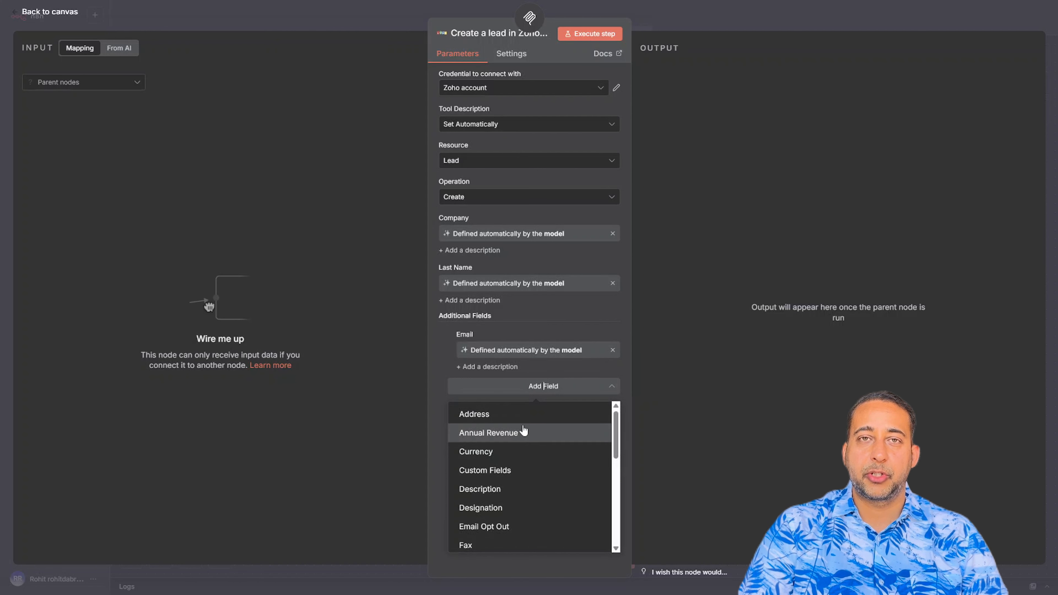
pyautogui.scroll(-2, 523, 476)
pyautogui.click(515, 488)
pyautogui.click(610, 401)
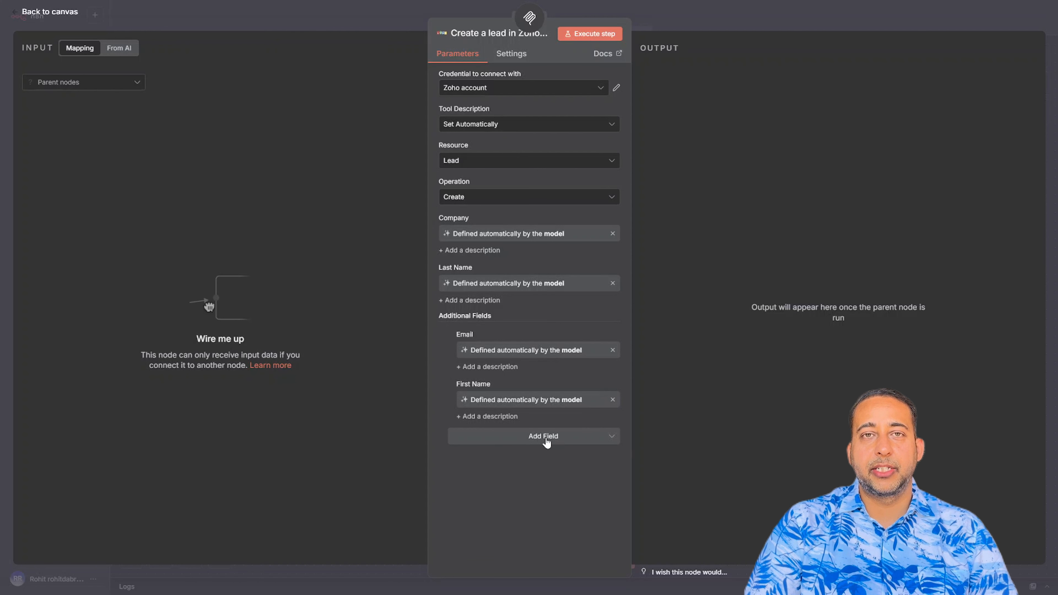
# Add Lead Source and Mobile to the lead's additional fields, both defined automatically by the model.
pyautogui.click(546, 438)
pyautogui.scroll(-2, 530, 421)
pyautogui.click(505, 363)
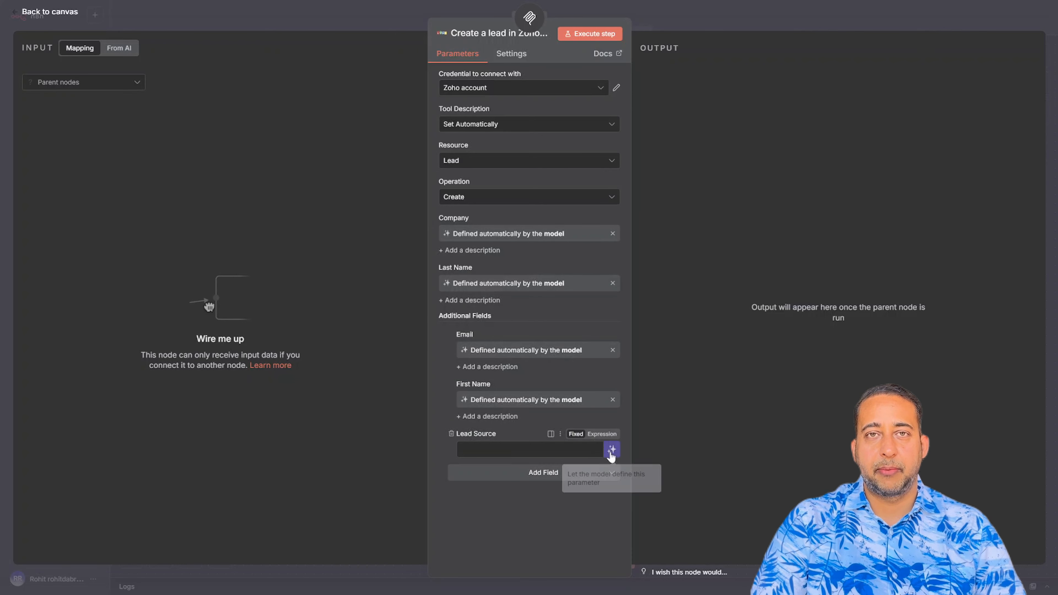
pyautogui.click(546, 448)
pyautogui.click(540, 485)
pyautogui.click(525, 432)
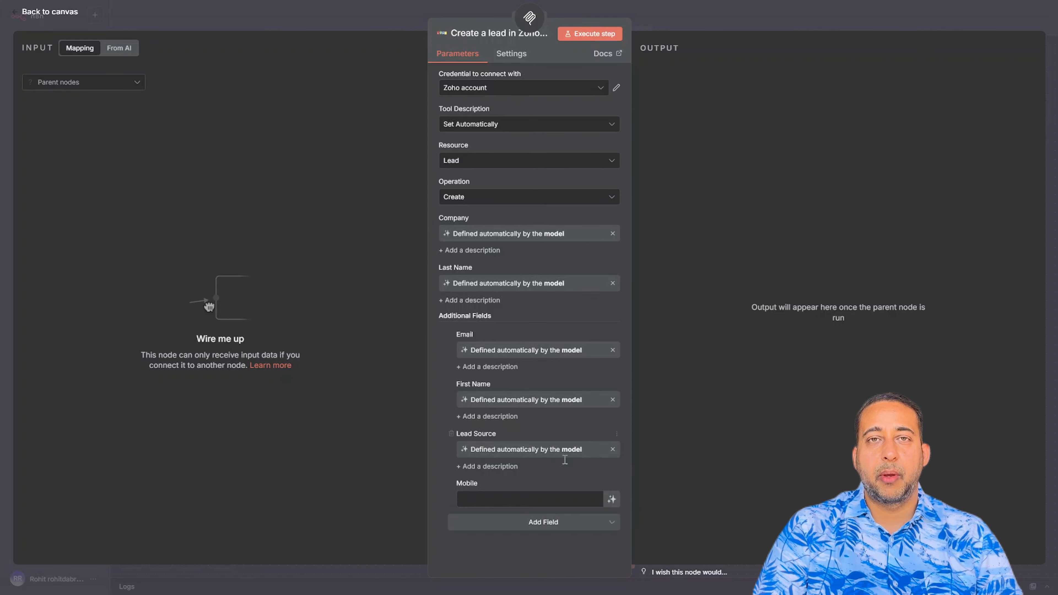
pyautogui.click(611, 498)
pyautogui.click(539, 537)
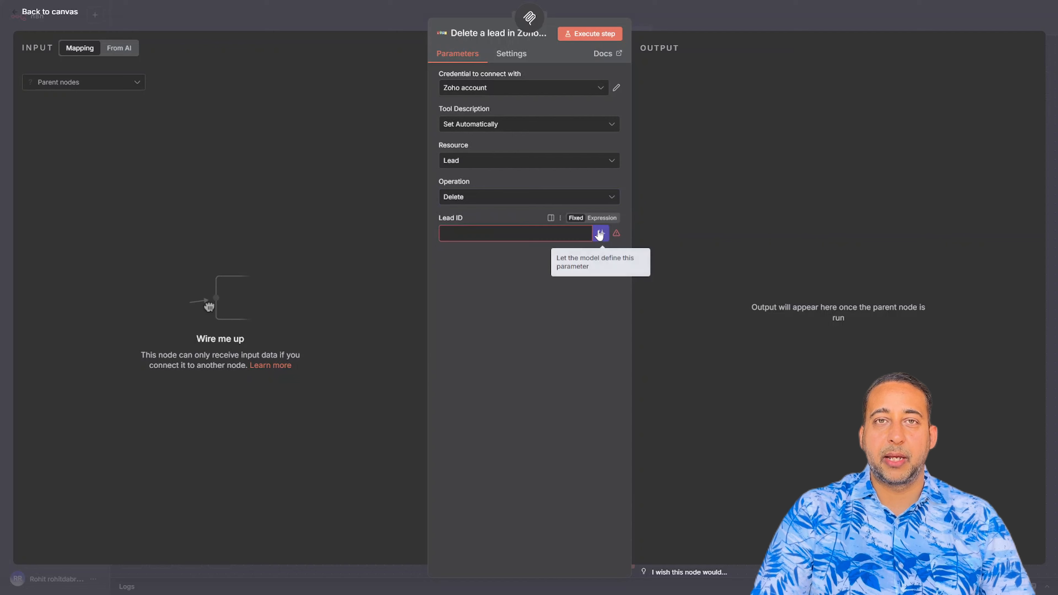
# Let the model define the Lead ID of the Delete lead tool and place its node beside the Create lead node.
pyautogui.click(602, 230)
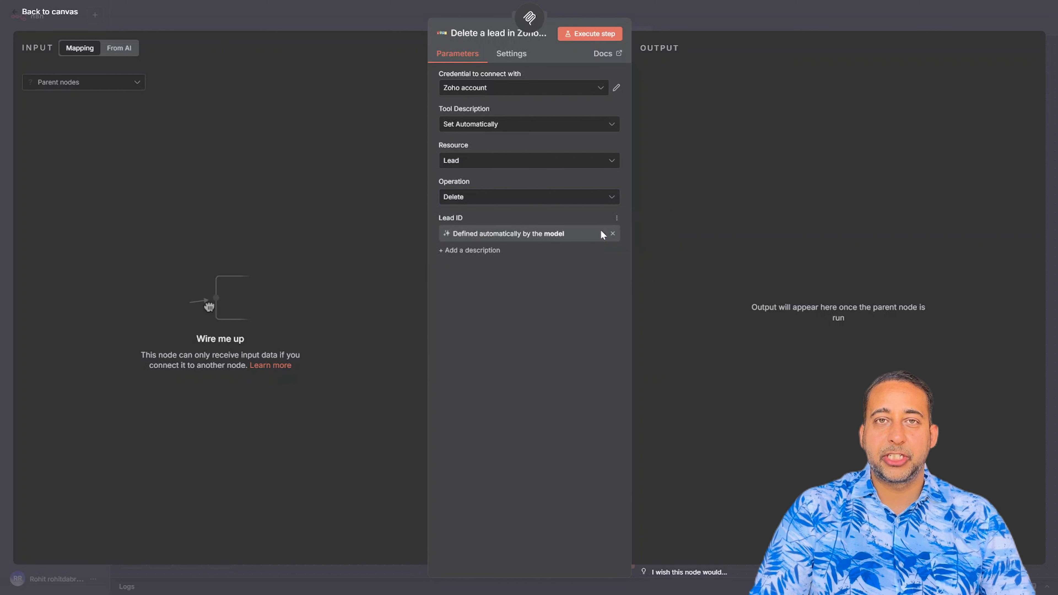
pyautogui.click(84, 18)
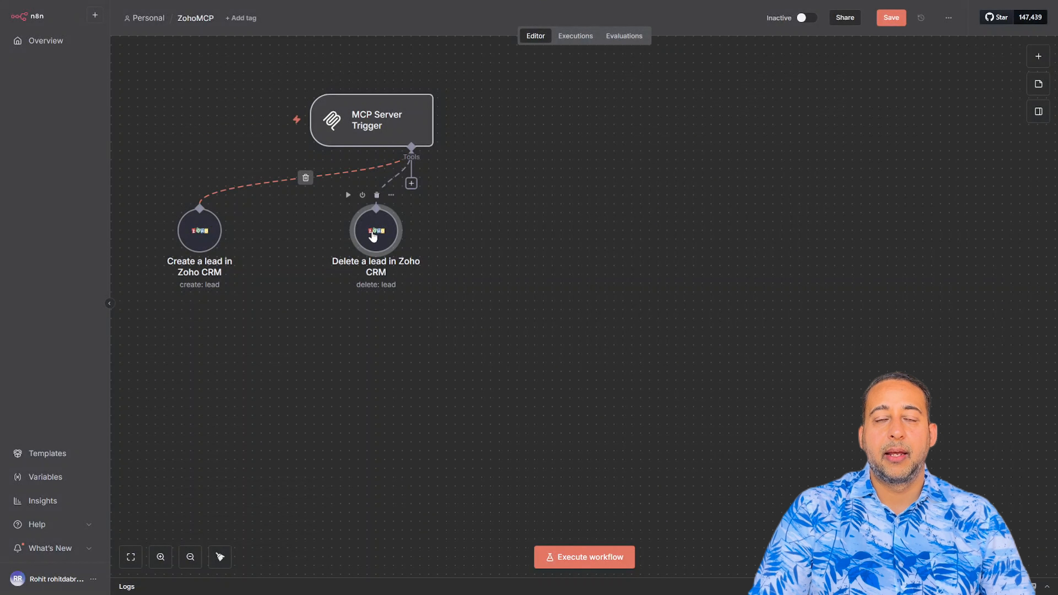
pyautogui.moveTo(358, 203); pyautogui.dragTo(289, 233)
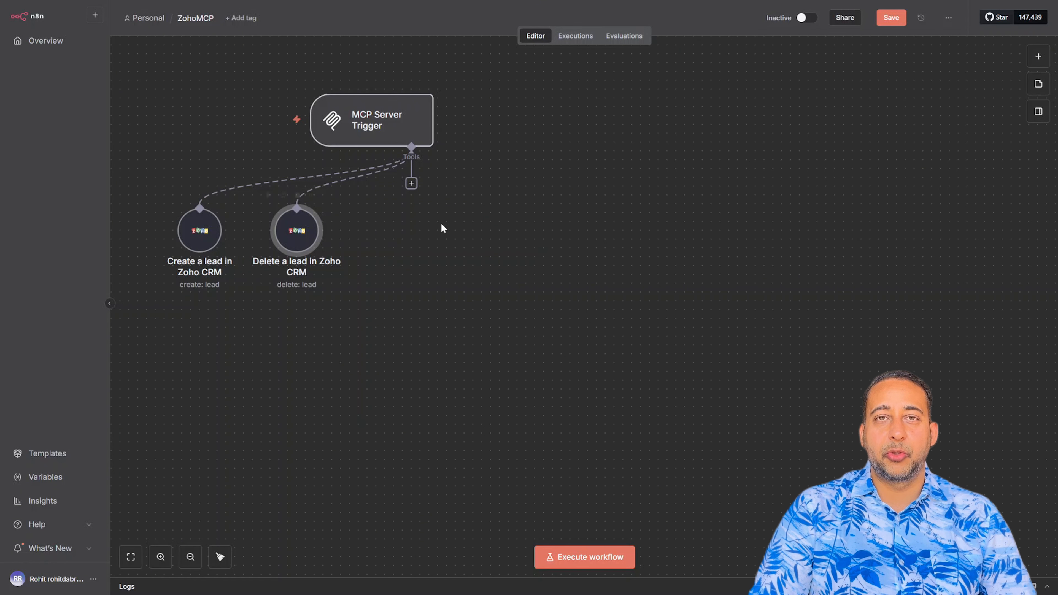
# Add a Zoho CRM tool for getting a single lead to the MCP Server Trigger.
pyautogui.click(411, 183)
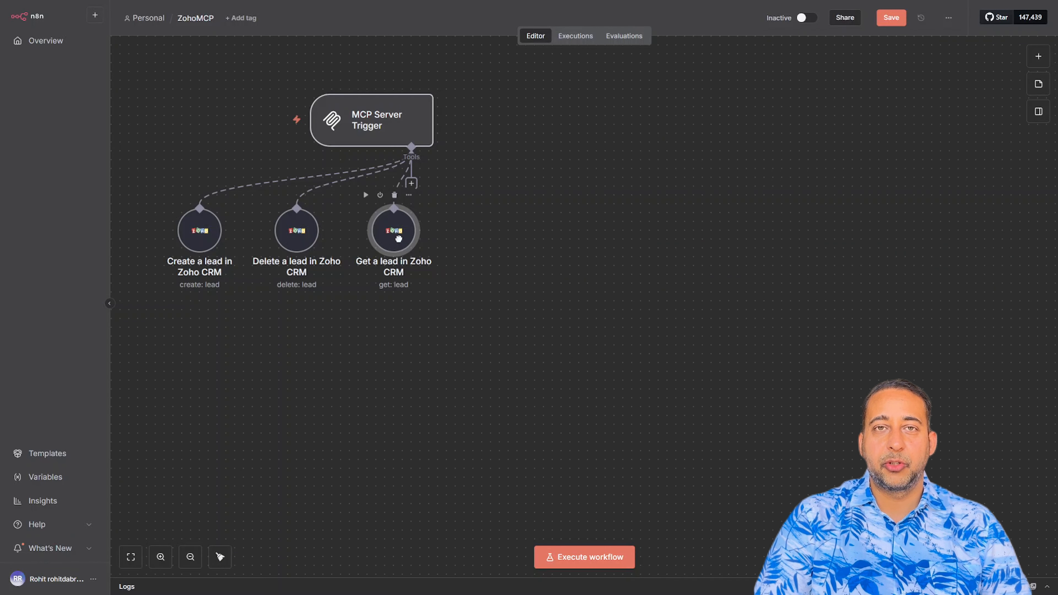
# Add another Zoho CRM tool to the MCP Server Trigger with resource Lead, operation Get Many and Return All enabled.
pyautogui.click(411, 183)
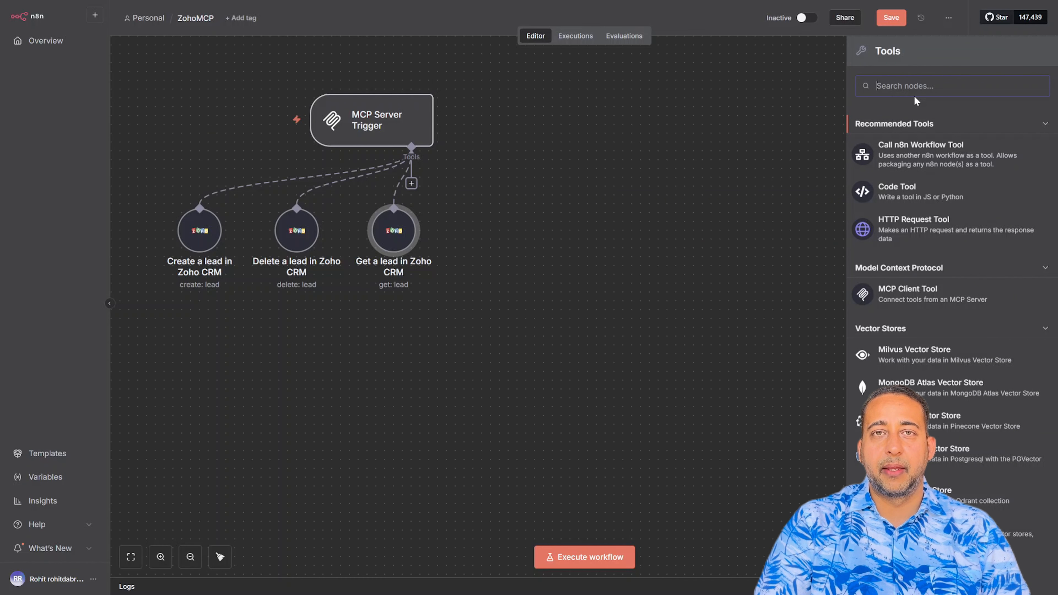
pyautogui.write('zoh')
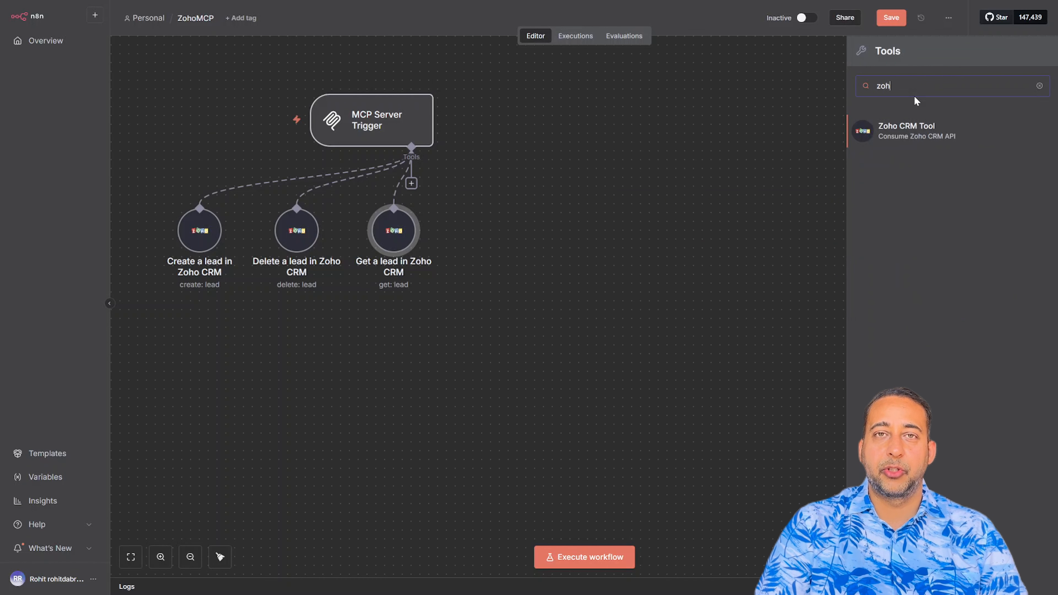
pyautogui.click(914, 130)
pyautogui.click(529, 161)
pyautogui.click(458, 266)
pyautogui.click(529, 197)
pyautogui.click(496, 302)
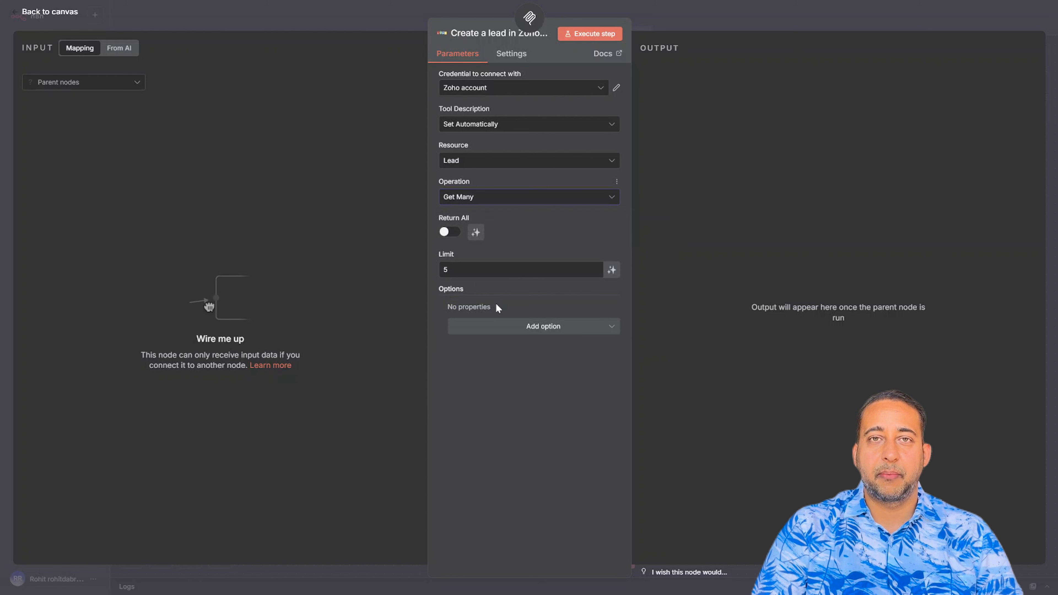
pyautogui.click(451, 234)
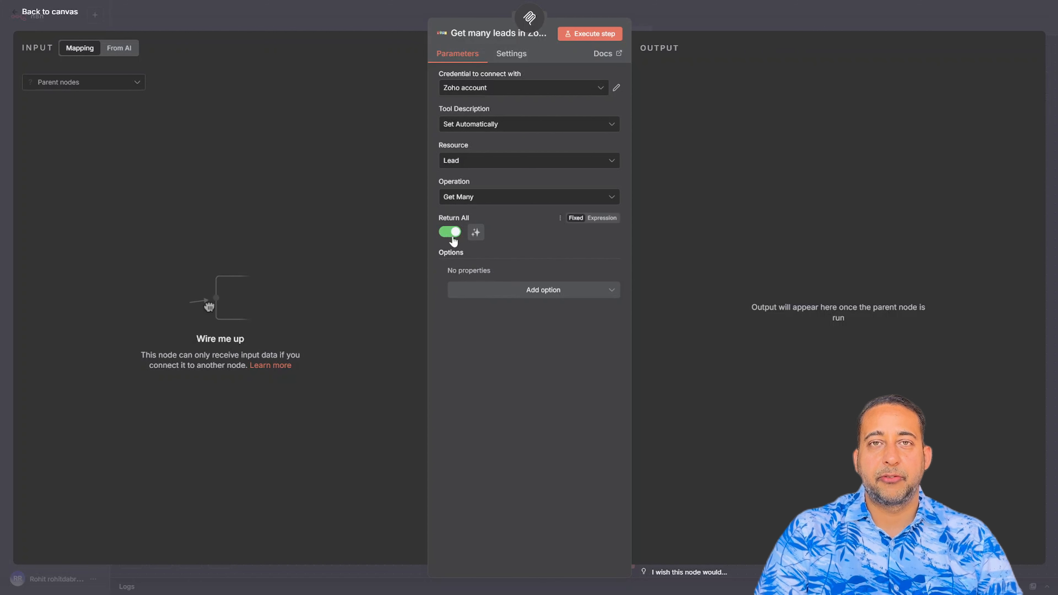
pyautogui.click(519, 290)
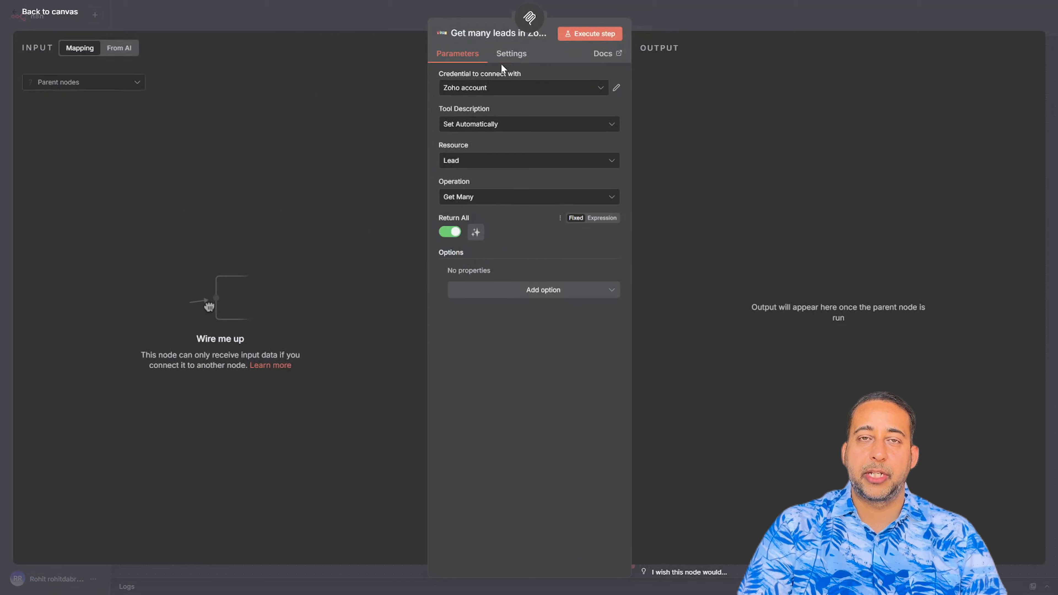
# Rename the Get Many tool to "Get All leads in Zoho CRM" and return to the canvas.
pyautogui.click(491, 33)
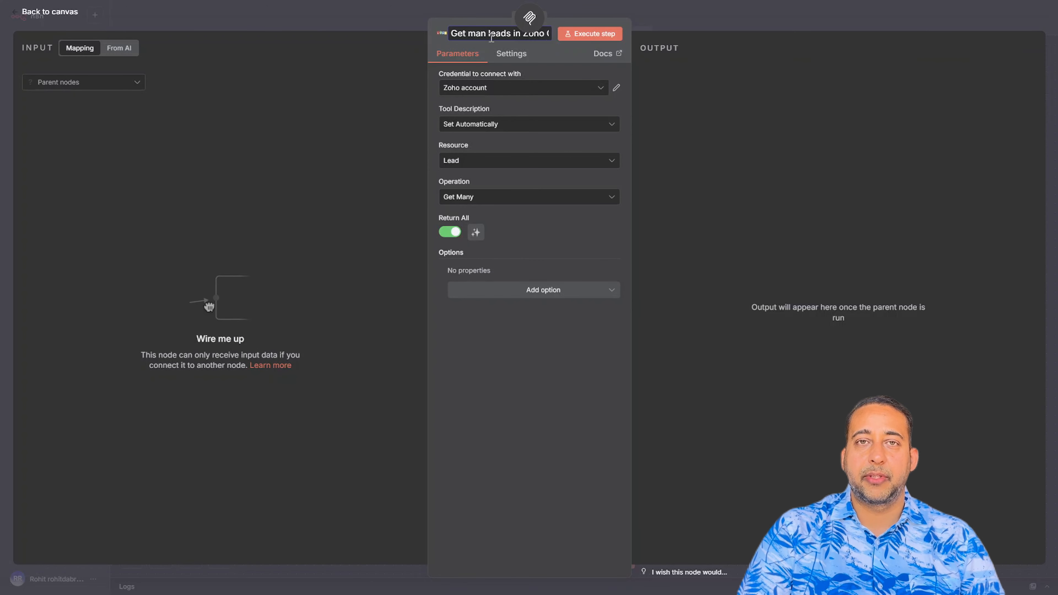
pyautogui.press('BackSpace')
pyautogui.press('BackSpace')
pyautogui.press('BackSpace')
pyautogui.write('All')
pyautogui.click(47, 13)
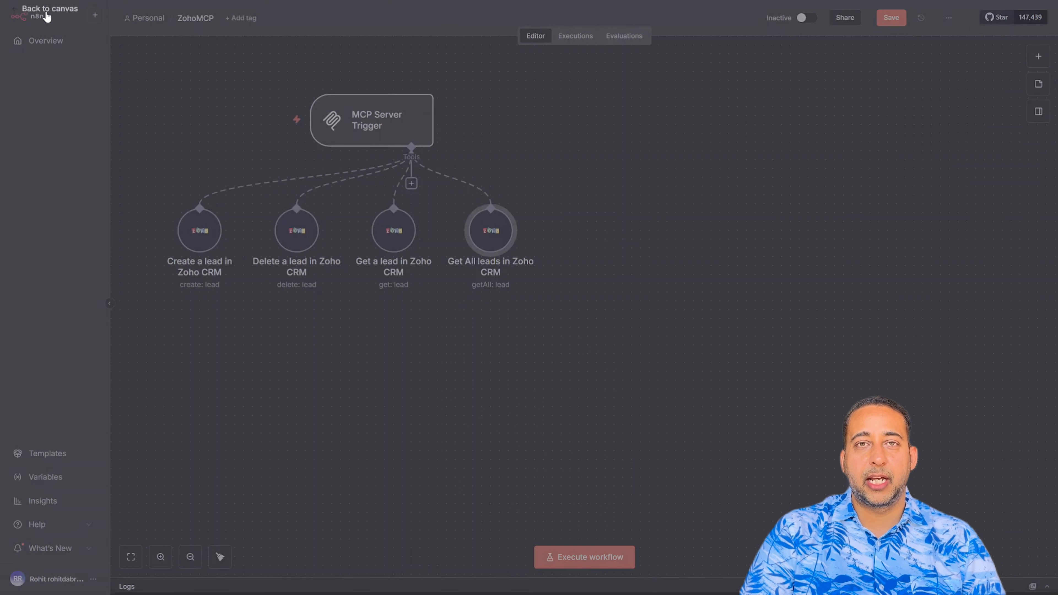
# Add a Zoho CRM tool that updates a lead, with model-defined Company and Description as update fields.
pyautogui.click(411, 183)
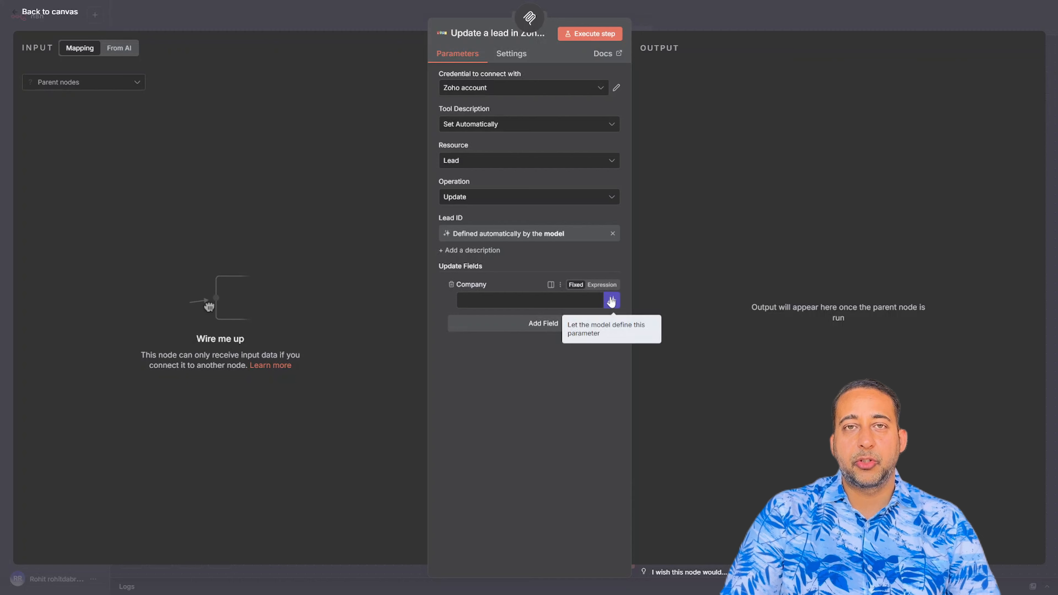
pyautogui.click(610, 300)
pyautogui.click(541, 337)
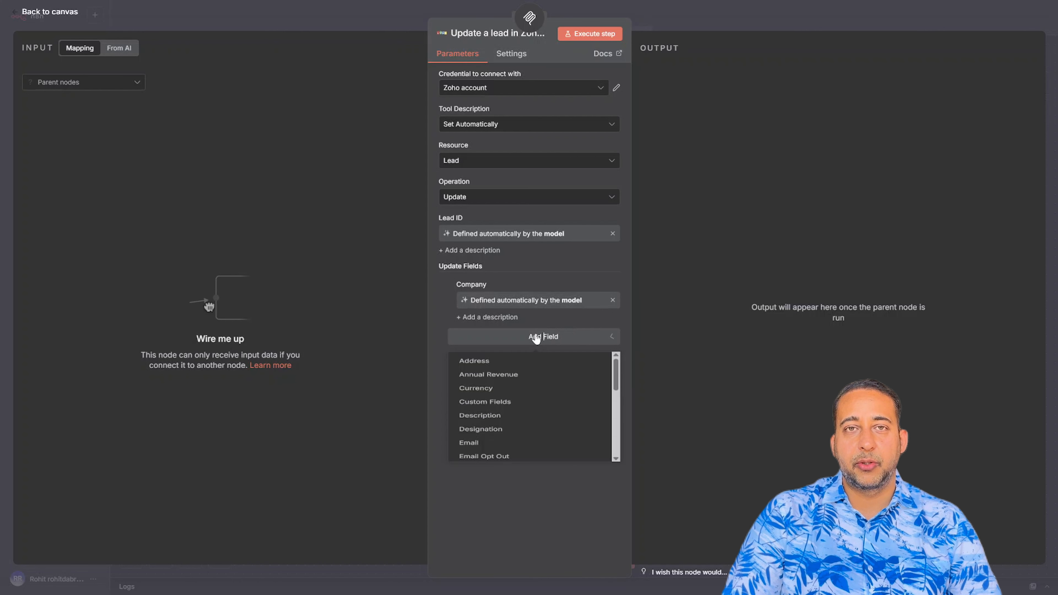
pyautogui.scroll(-1, 514, 412)
pyautogui.click(515, 416)
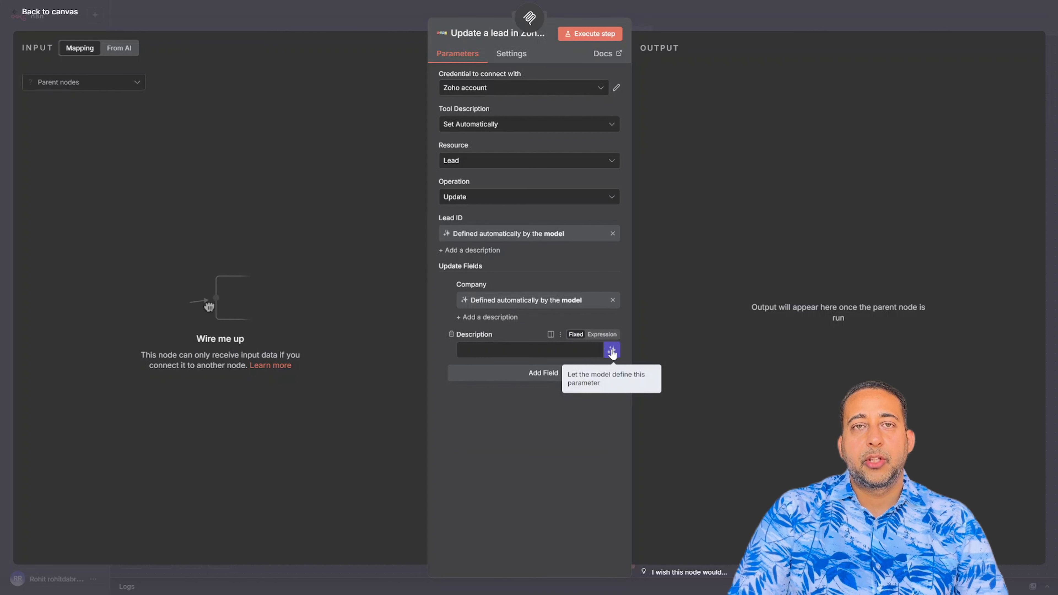
pyautogui.click(615, 334)
# Add a model-defined First Name update field and line up the Update lead node between the Delete and Get lead nodes.
pyautogui.click(541, 386)
pyautogui.scroll(-2, 504, 492)
pyautogui.click(498, 466)
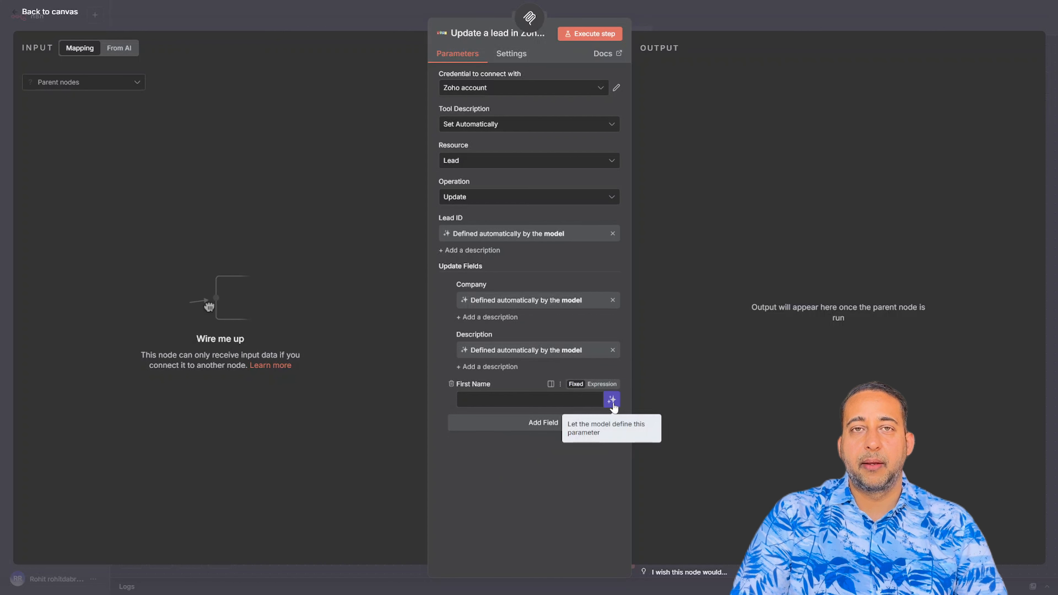
pyautogui.click(615, 383)
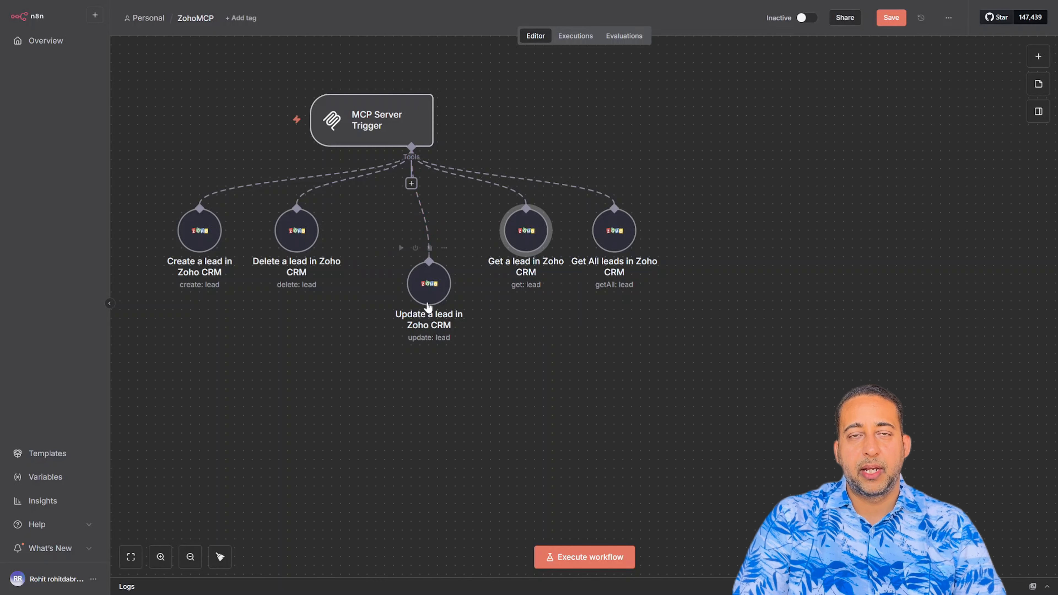
pyautogui.moveTo(428, 250); pyautogui.dragTo(430, 228)
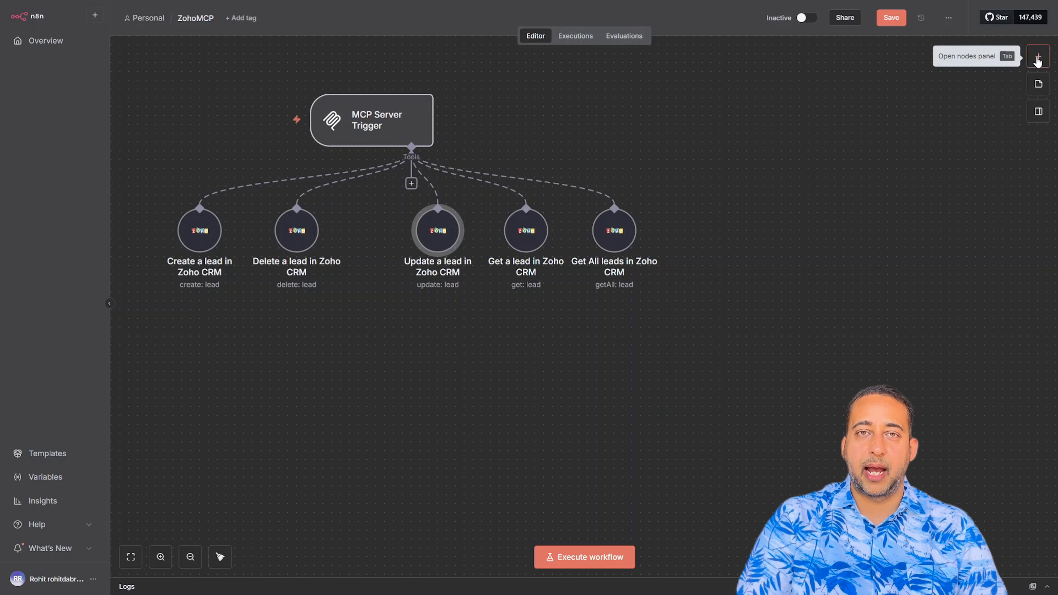
# Add a Chat Trigger to the workflow and place it beside the MCP Server Trigger, clear of the Zoho tools.
pyautogui.click(1037, 58)
pyautogui.write('chat')
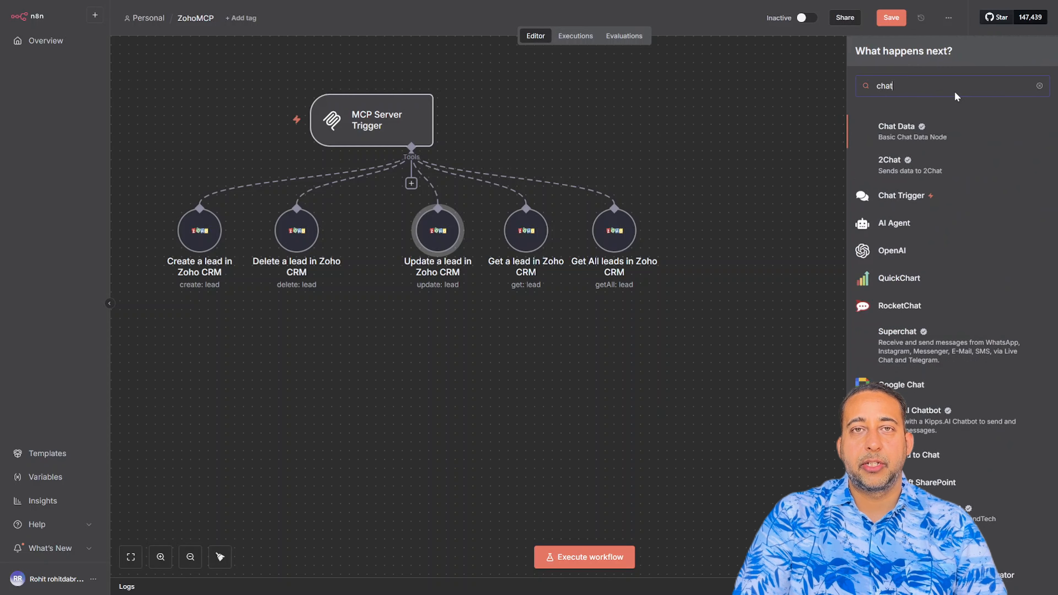
pyautogui.click(903, 200)
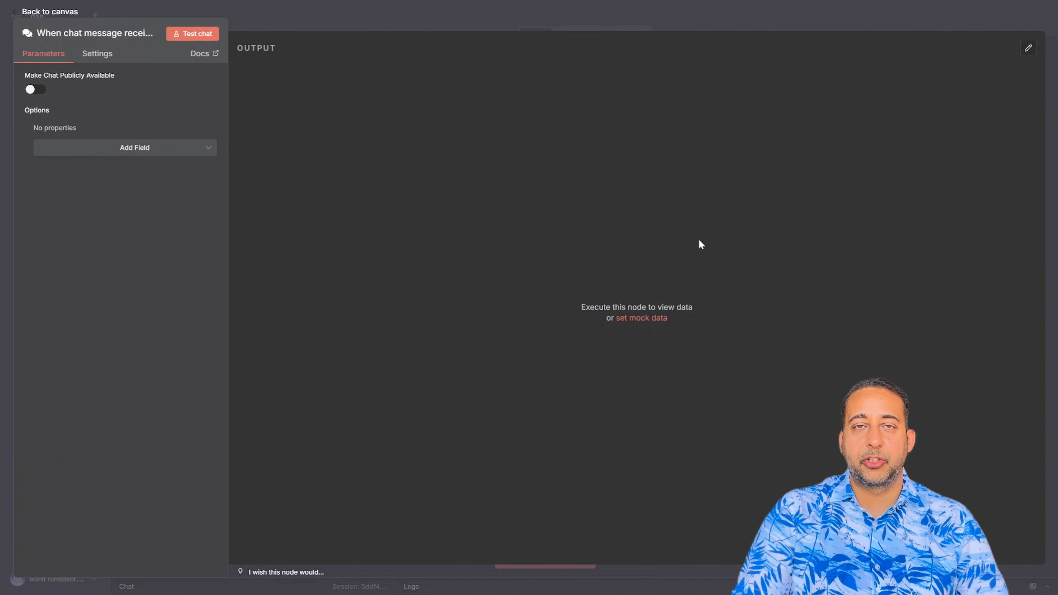
pyautogui.click(53, 12)
pyautogui.moveTo(647, 316); pyautogui.dragTo(826, 123)
# Connect an AI Agent node to the chat trigger and place it directly below the trigger.
pyautogui.click(876, 121)
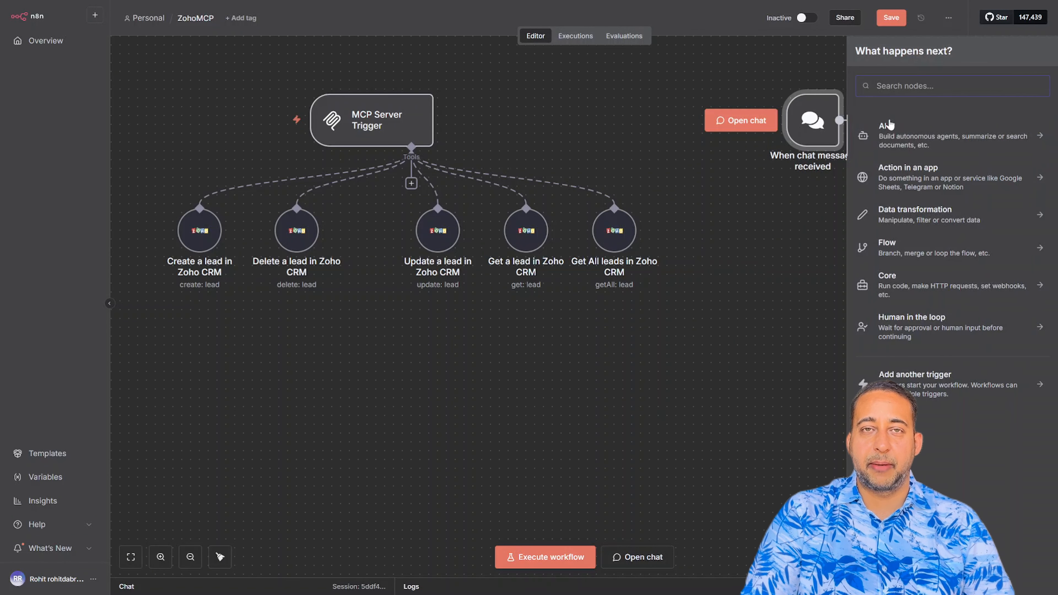
pyautogui.click(911, 129)
pyautogui.click(916, 200)
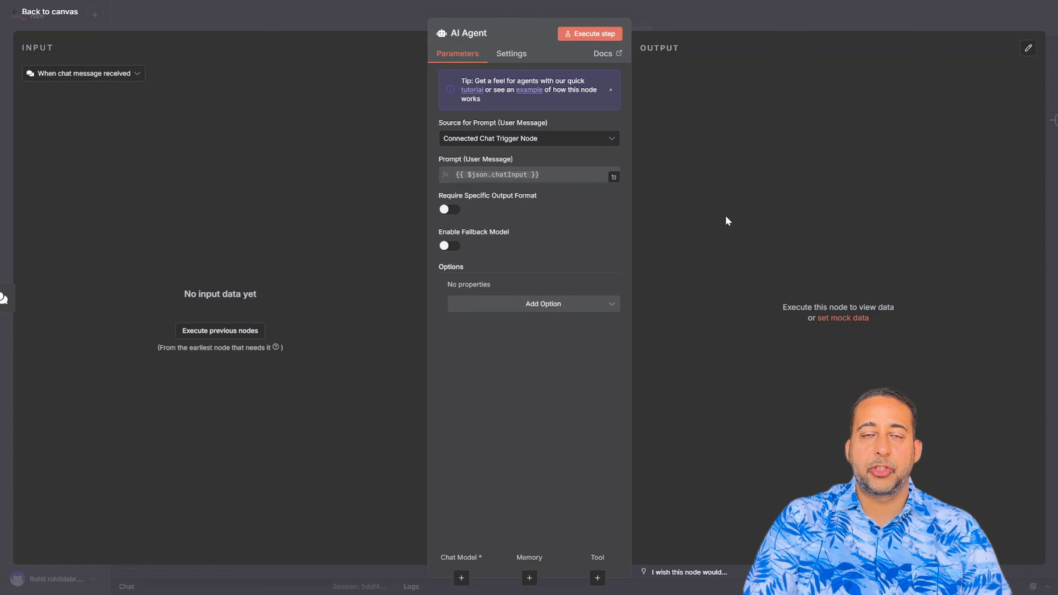
pyautogui.click(57, 12)
pyautogui.moveTo(953, 182); pyautogui.dragTo(812, 251)
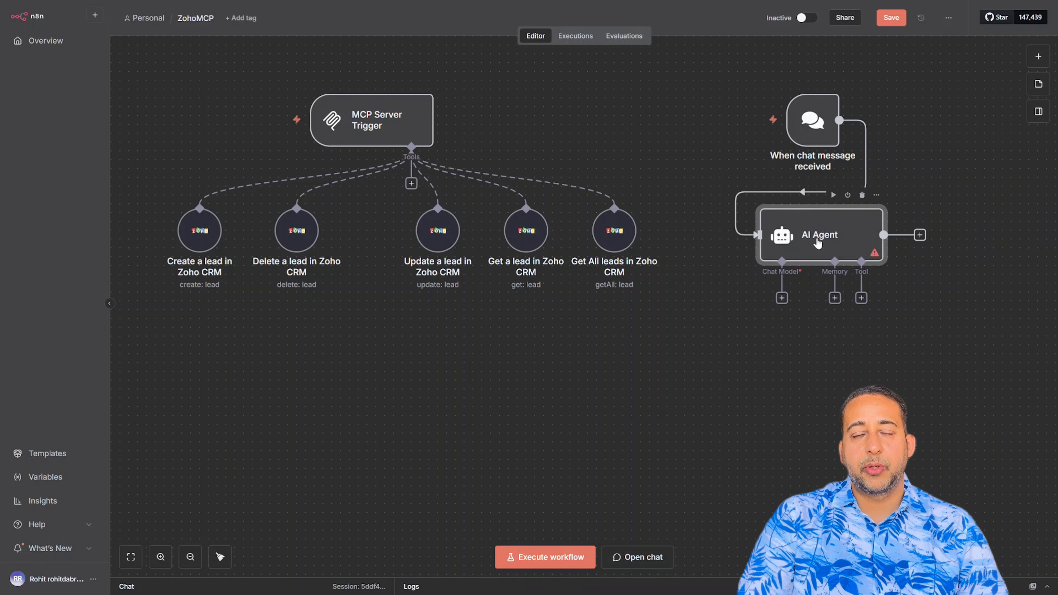
# Attach an OpenAI Chat Model to the AI Agent and create its OpenAI credential by pasting the API key.
pyautogui.click(782, 298)
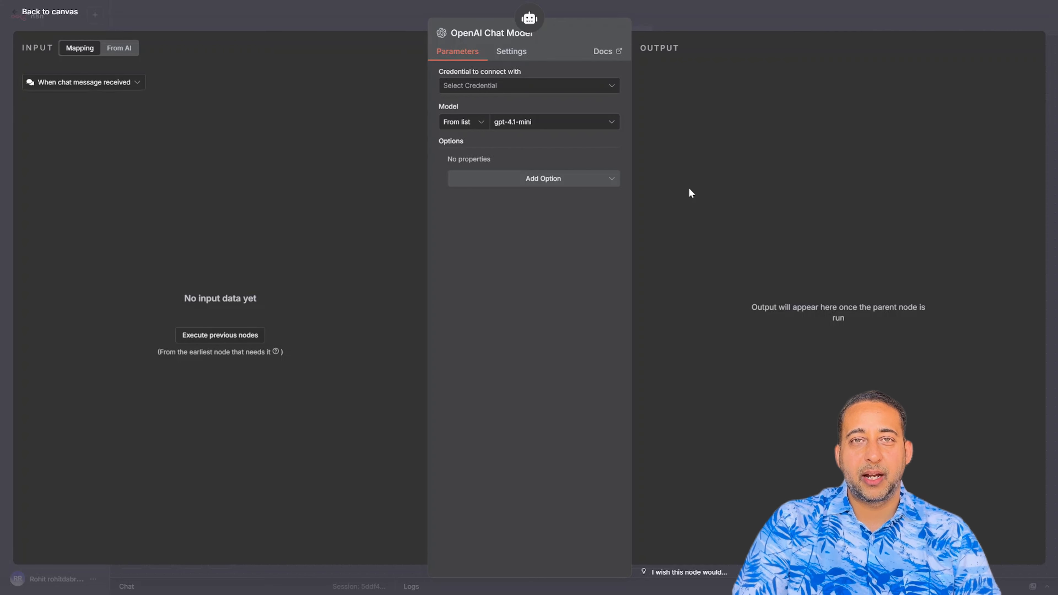
pyautogui.click(521, 86)
pyautogui.click(520, 111)
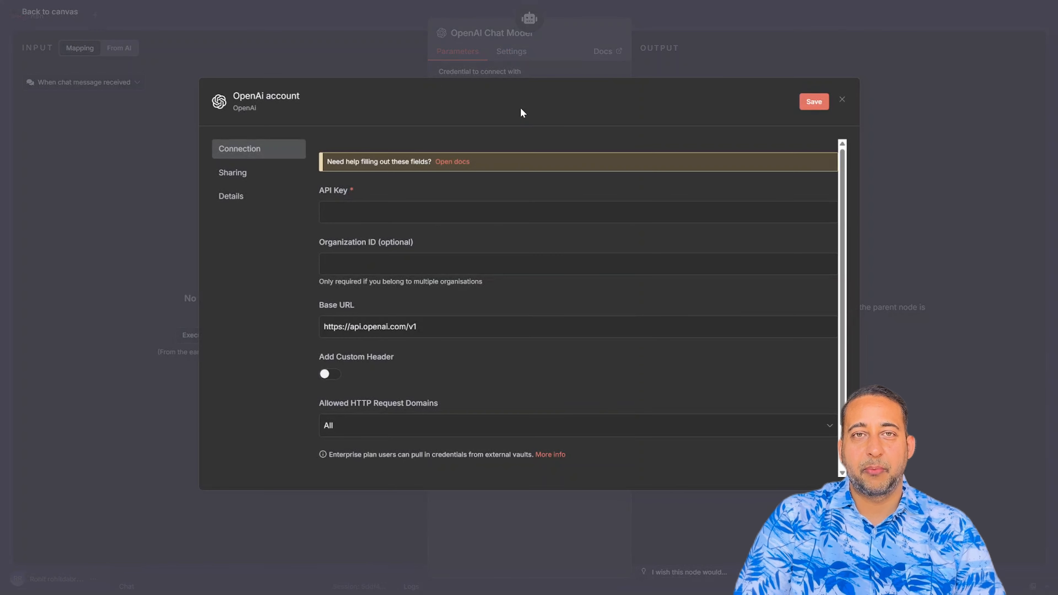
pyautogui.click(469, 214)
pyautogui.hotkey('ctrl', 'v')
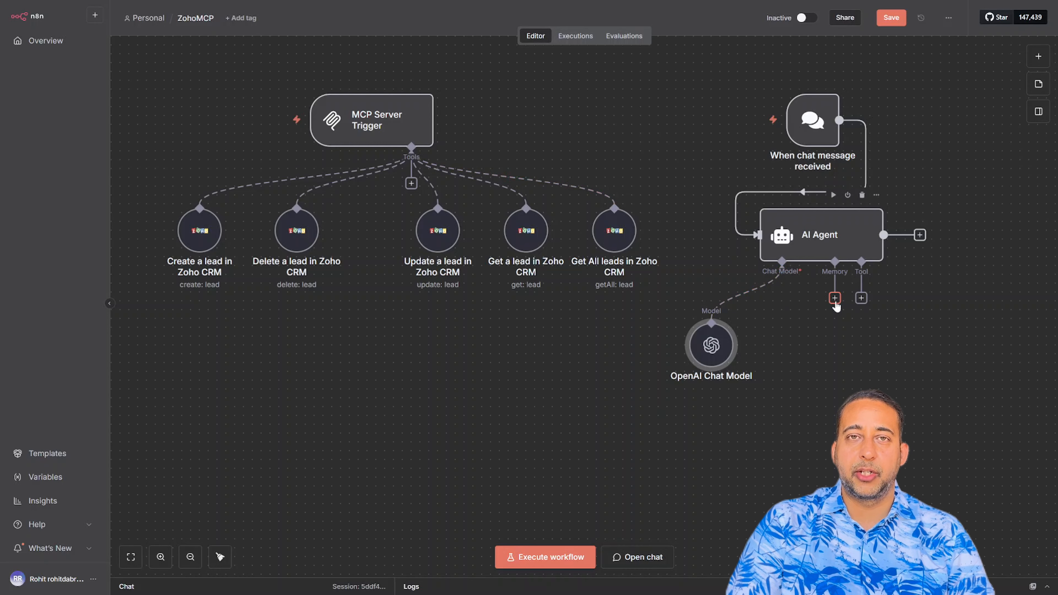
# Attach a Simple Memory node to the AI Agent and return to the canvas.
pyautogui.click(834, 298)
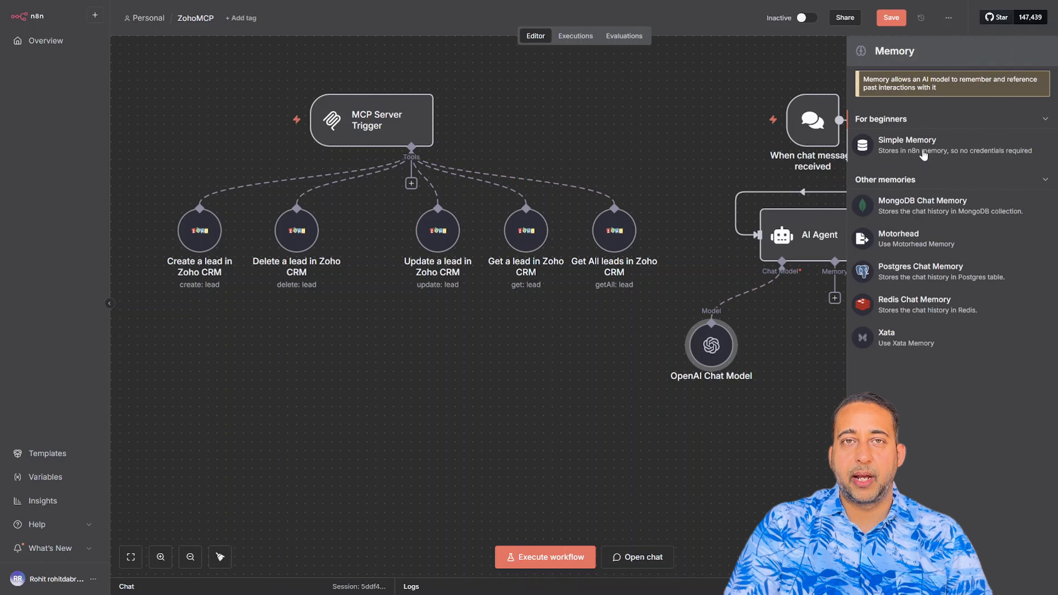
pyautogui.click(923, 154)
pyautogui.click(63, 12)
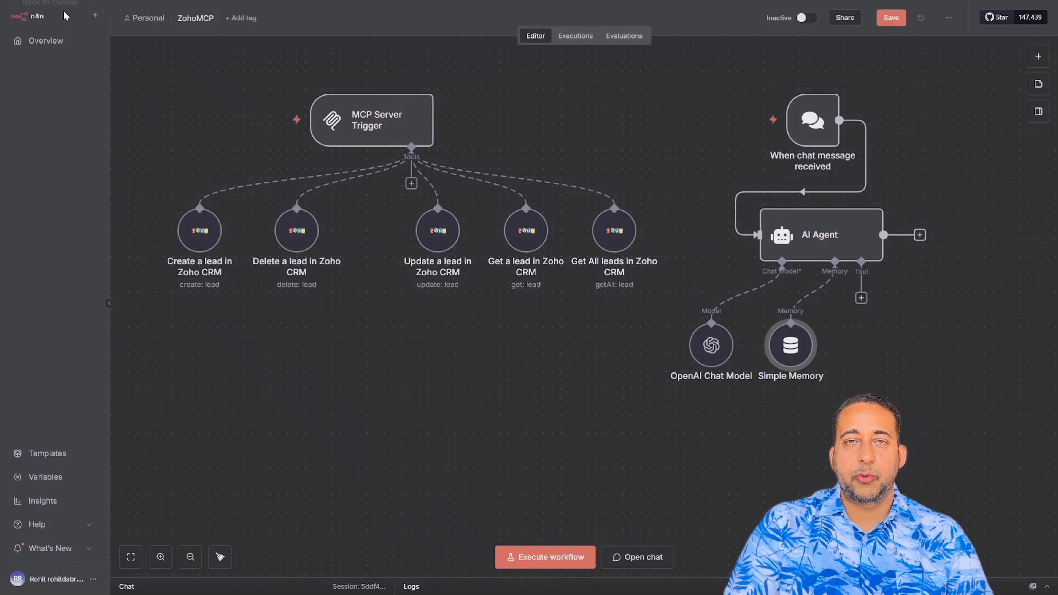
# Attach an MCP Client tool to the AI Agent and copy the Production URL of the MCP Server Trigger.
pyautogui.click(861, 298)
pyautogui.doubleClick(371, 121)
pyautogui.click(338, 93)
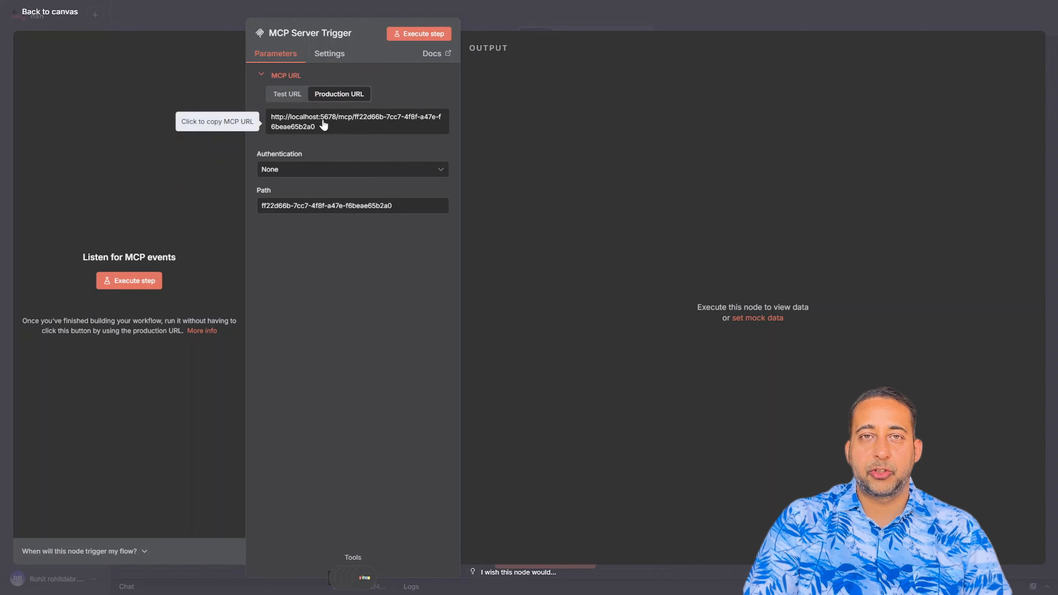
pyautogui.click(59, 14)
# Place the MCP Client node below the AI Agent and set its endpoint to the copied Production URL.
pyautogui.moveTo(817, 450); pyautogui.dragTo(932, 338)
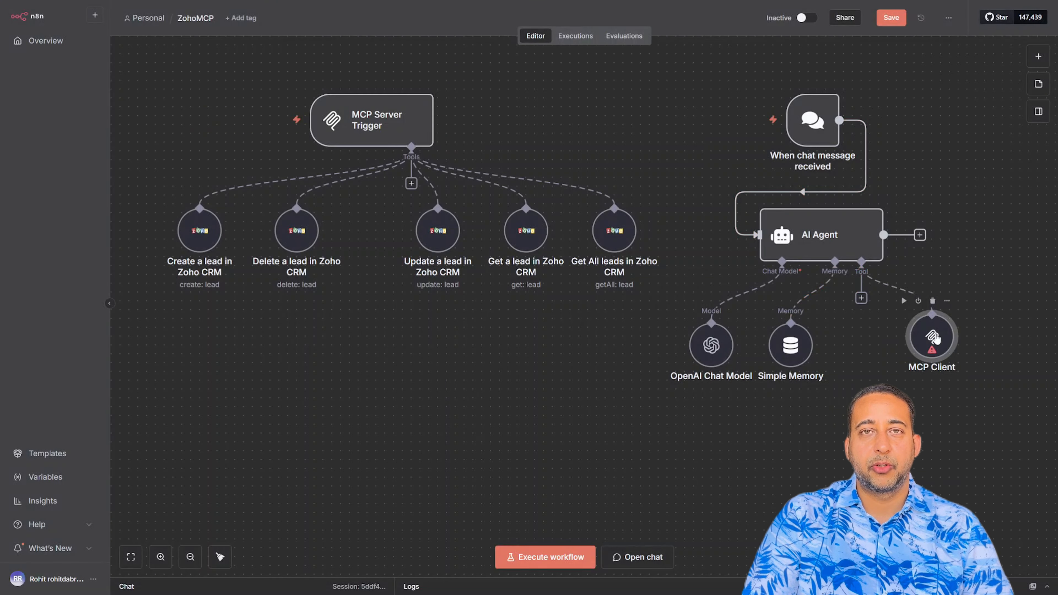
pyautogui.doubleClick(932, 336)
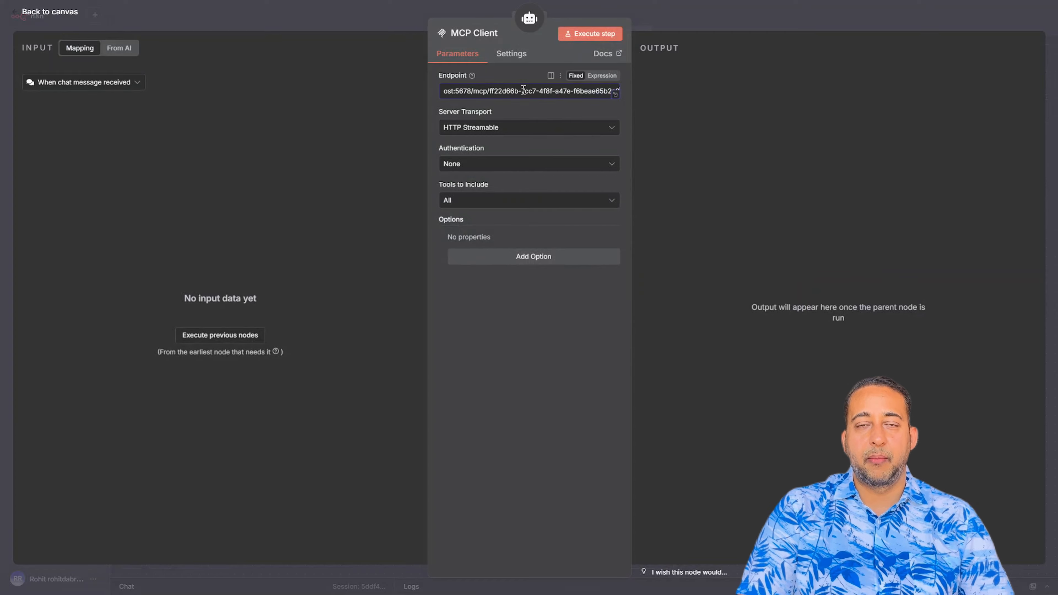
pyautogui.click(41, 11)
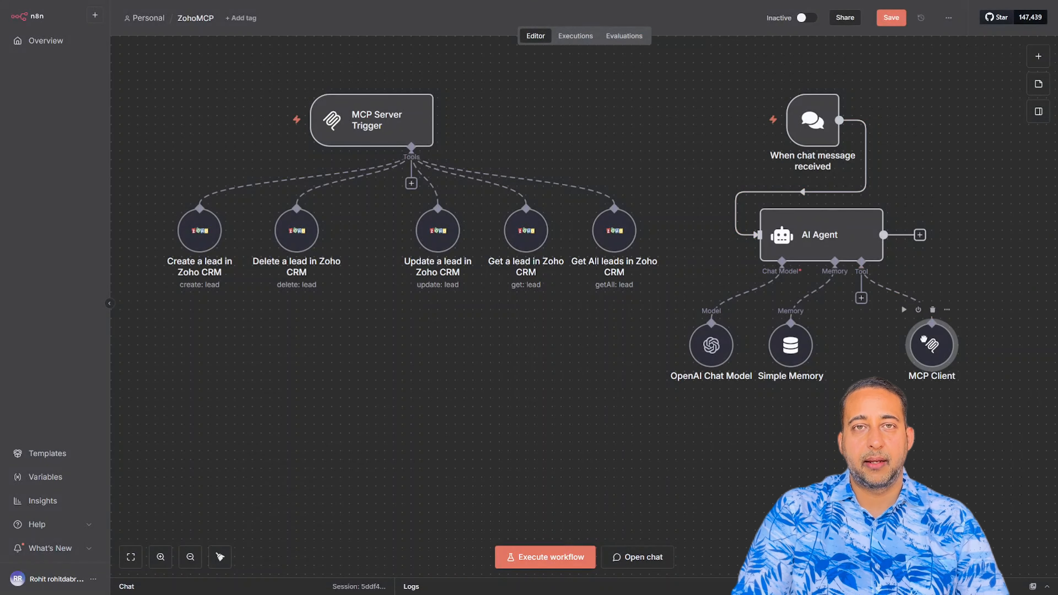